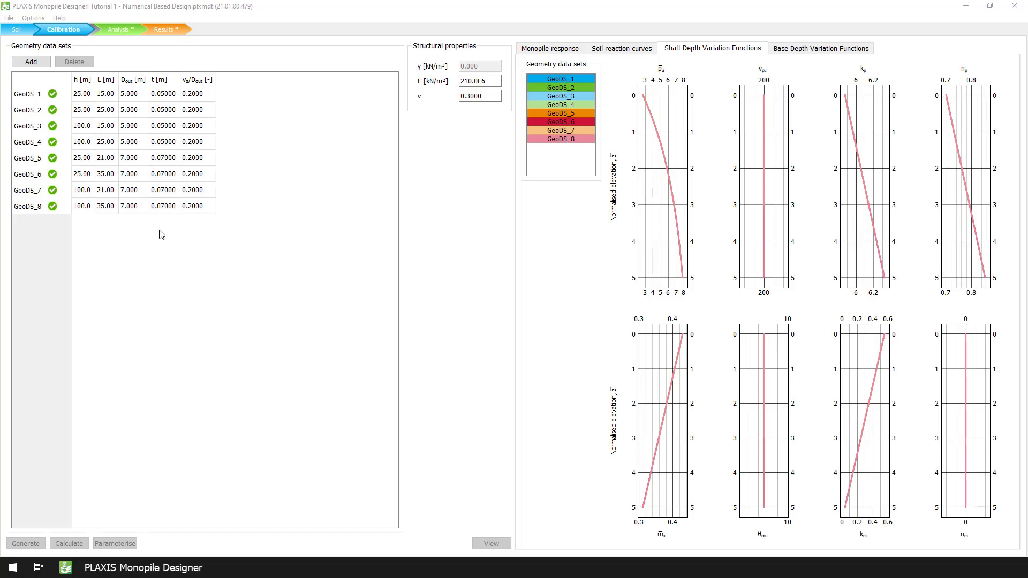
In the Analysis stage, use the calibrated.dvf curves and set h 25 m, L 15 m, Dout 5 m
{"action": "left_click", "coordinate": [118, 30]}
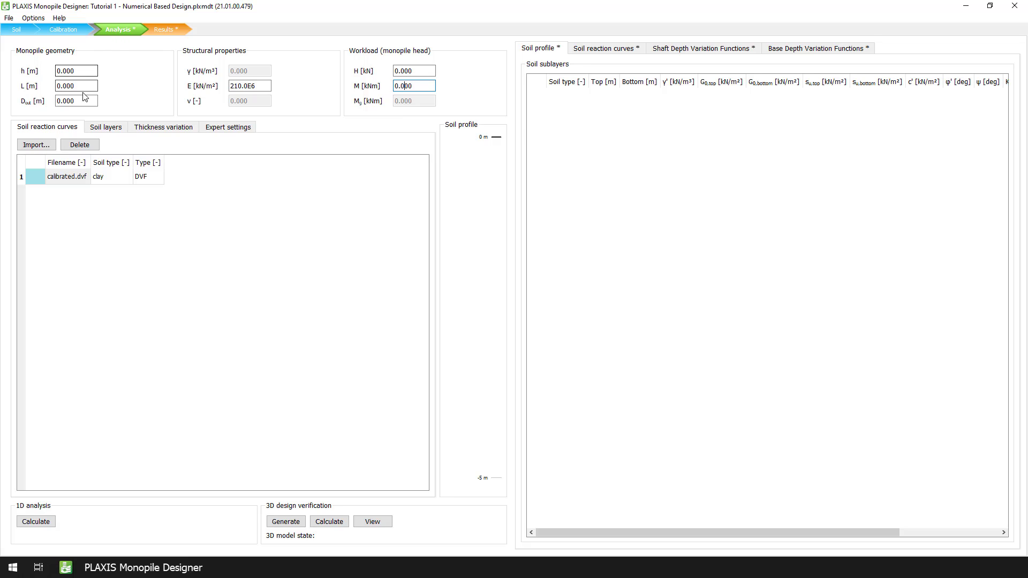
{"action": "left_click", "coordinate": [68, 183]}
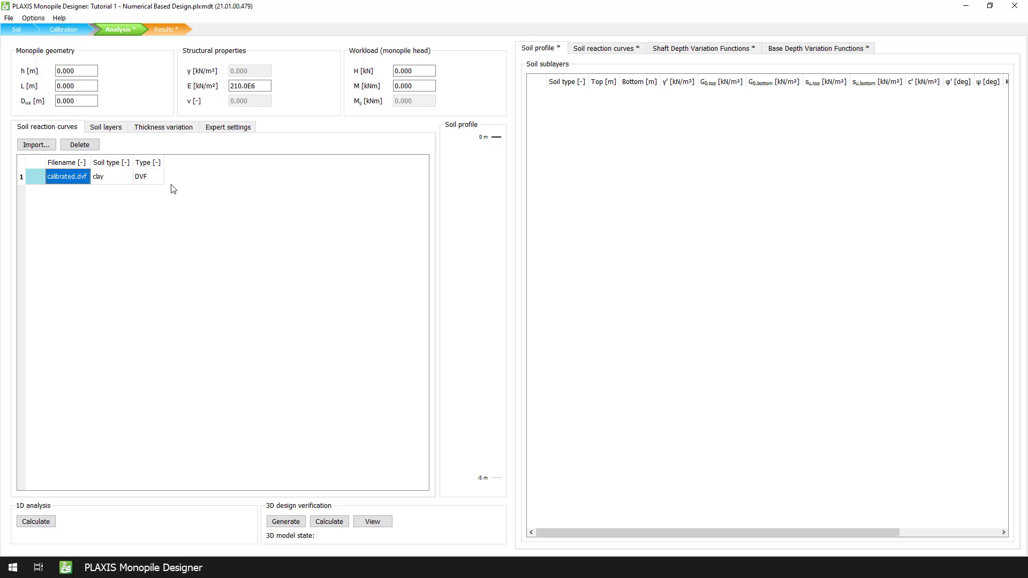
{"action": "left_click", "coordinate": [75, 70]}
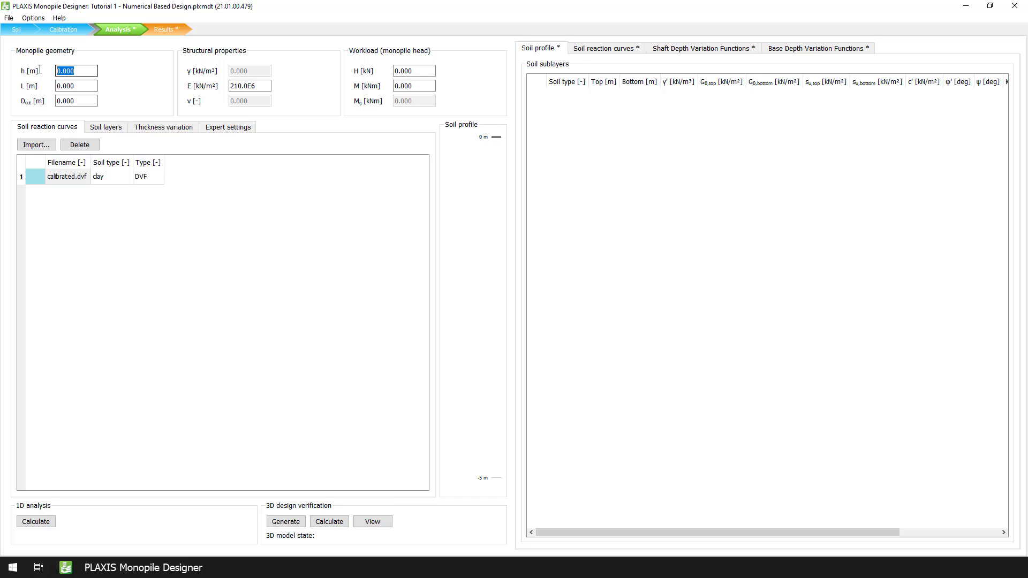
{"action": "type", "text": "25"}
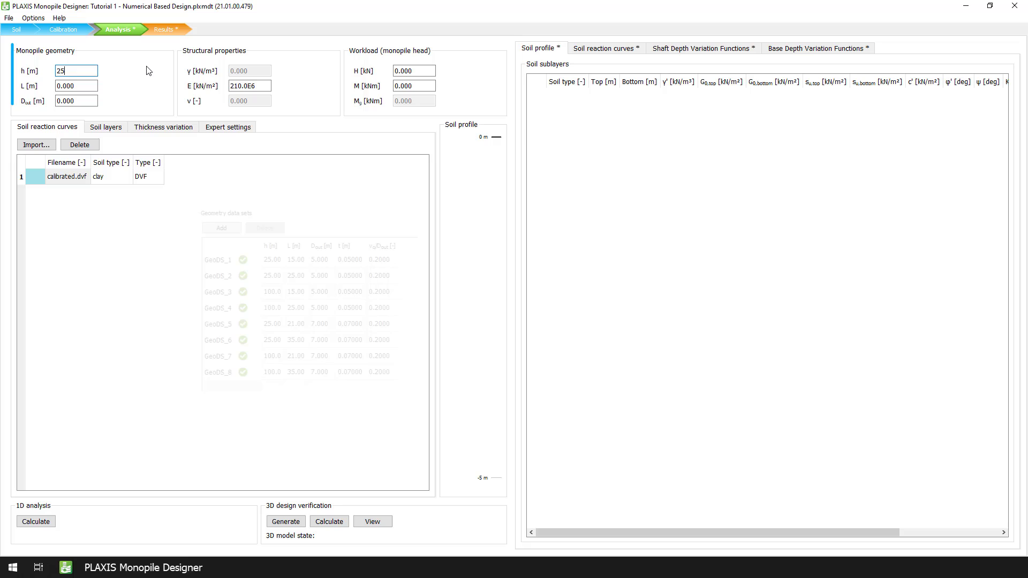
{"action": "key", "text": "Tab"}
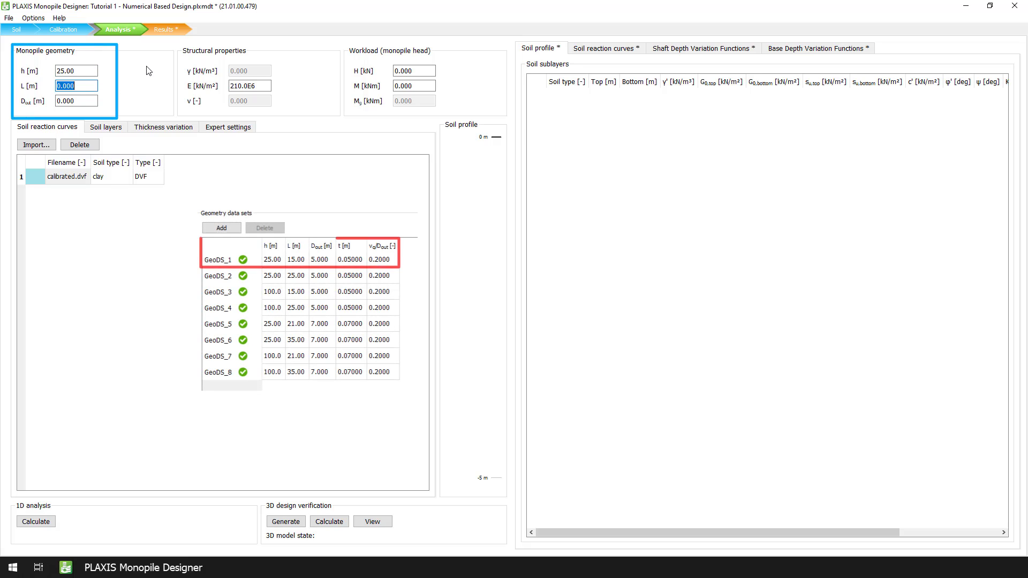
{"action": "type", "text": "15"}
{"action": "key", "text": "Tab"}
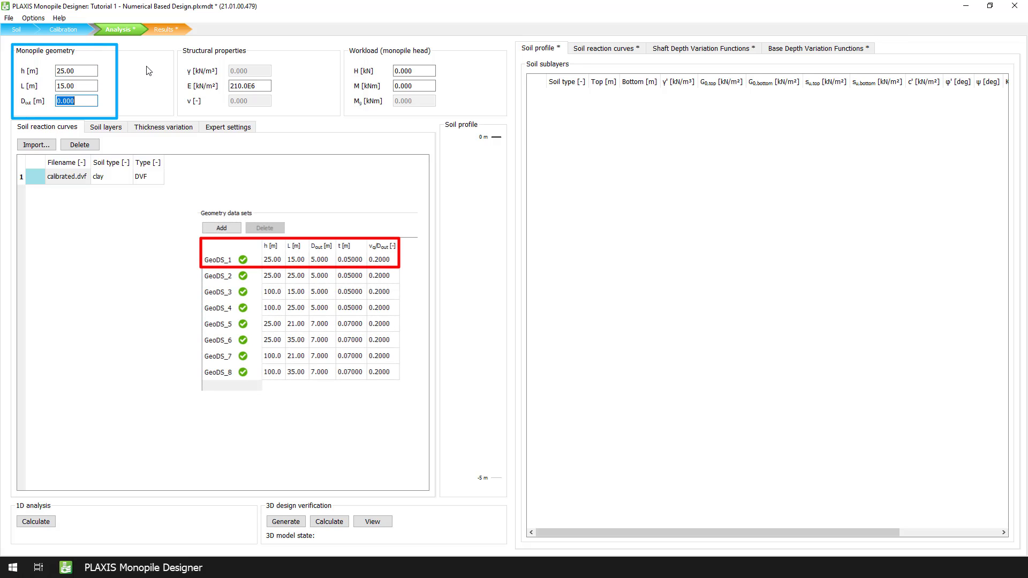
{"action": "type", "text": "5"}
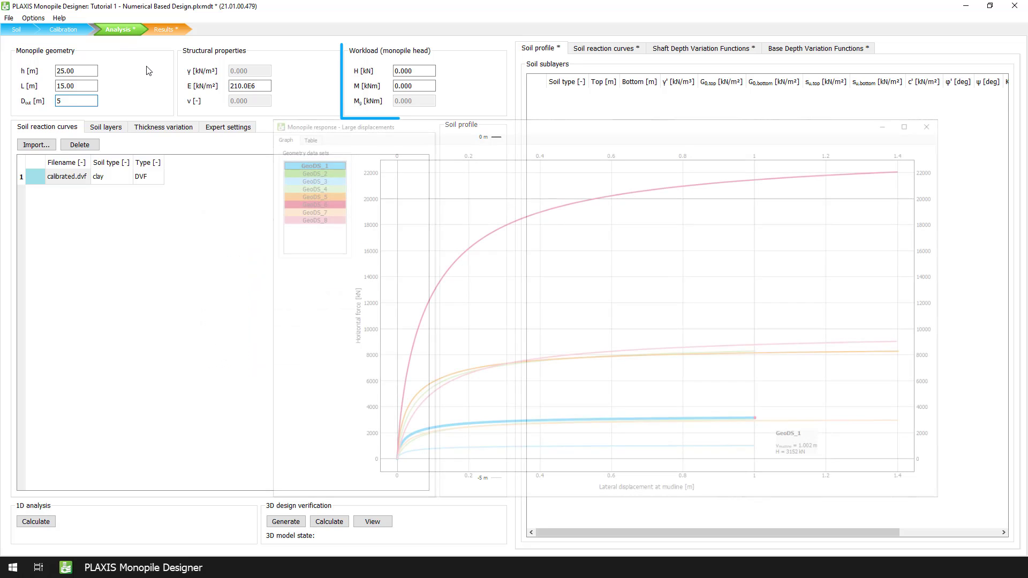
Enter a horizontal head workload H of 3200 kN
{"action": "left_click", "coordinate": [414, 71]}
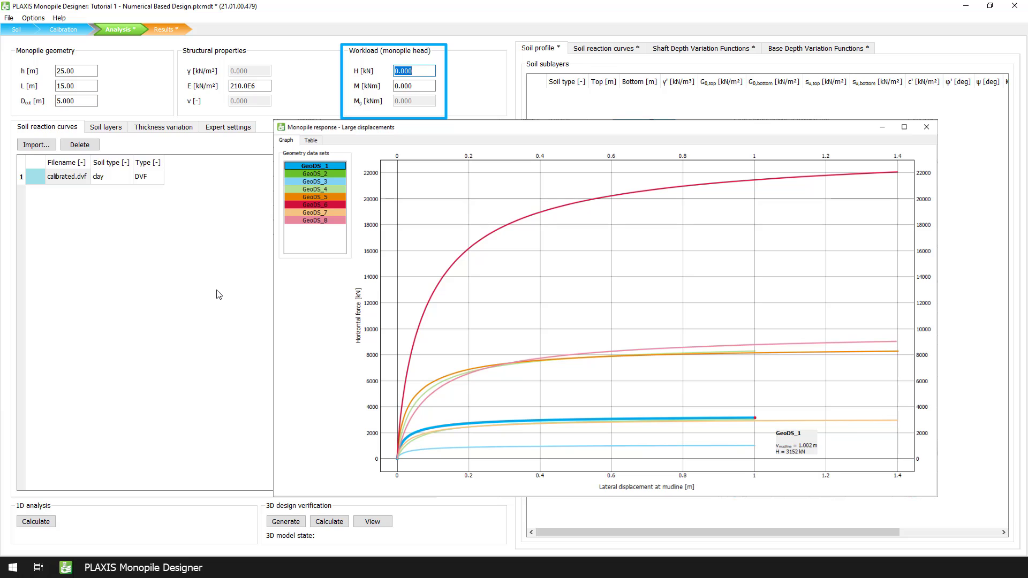
{"action": "type", "text": "3200"}
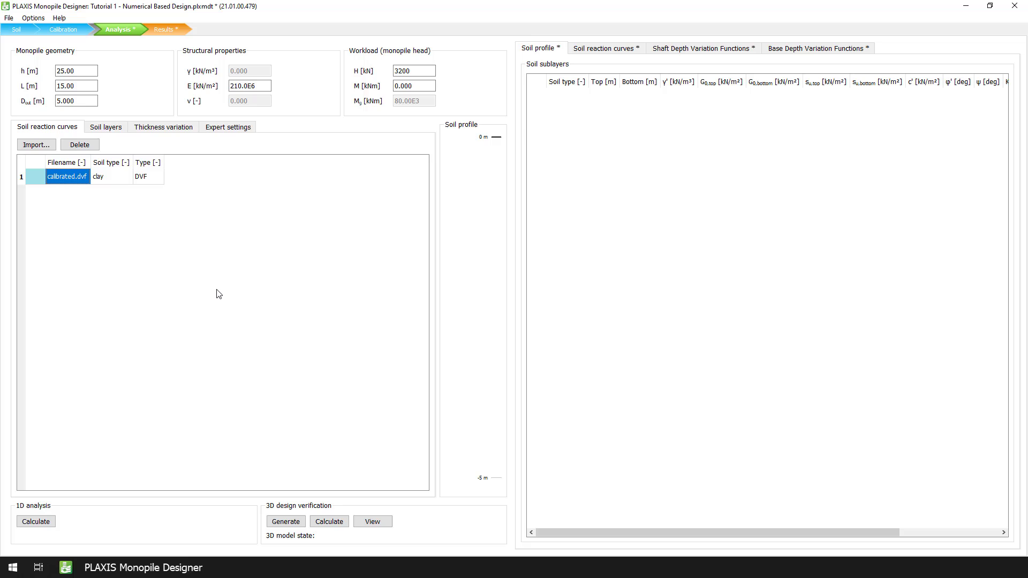
Set the bottom of the calibrated clay layer to -50 m
{"action": "left_click", "coordinate": [106, 129]}
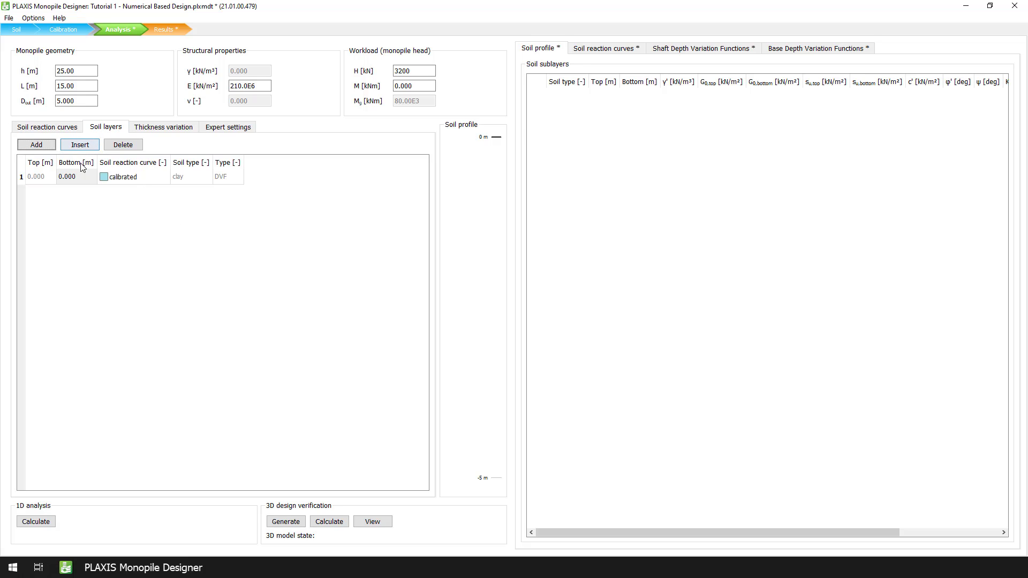
{"action": "double_click", "coordinate": [82, 182]}
{"action": "type", "text": "-50"}
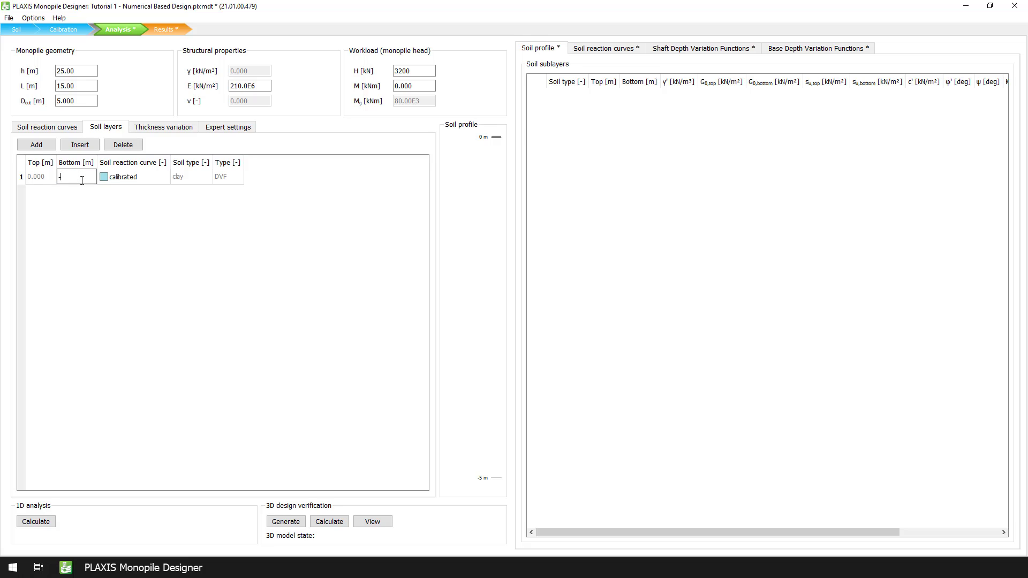
{"action": "key", "text": "Return"}
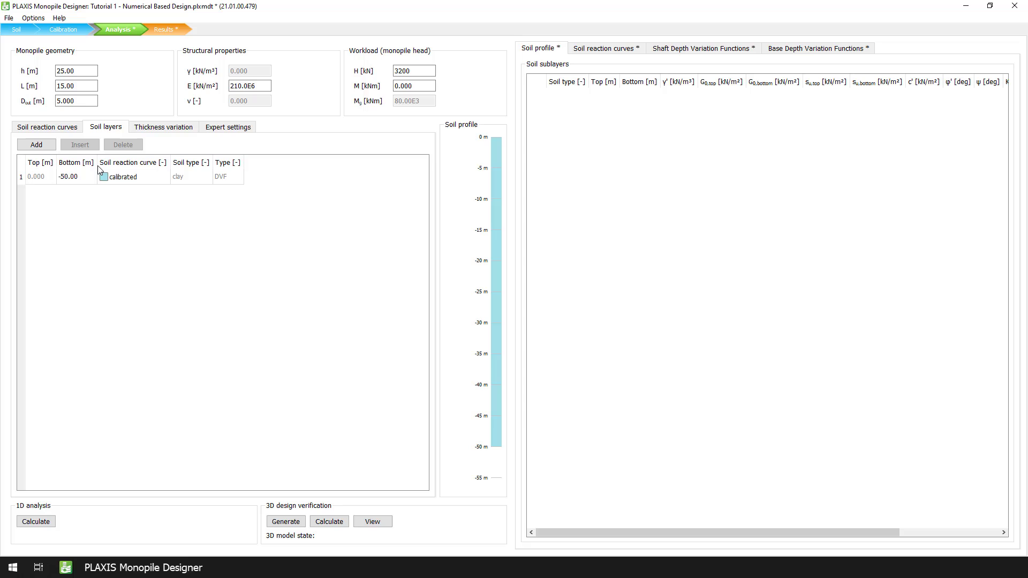
Add a pile wall thickness section with t = 0.05 m and show the Expert settings
{"action": "left_click", "coordinate": [171, 128]}
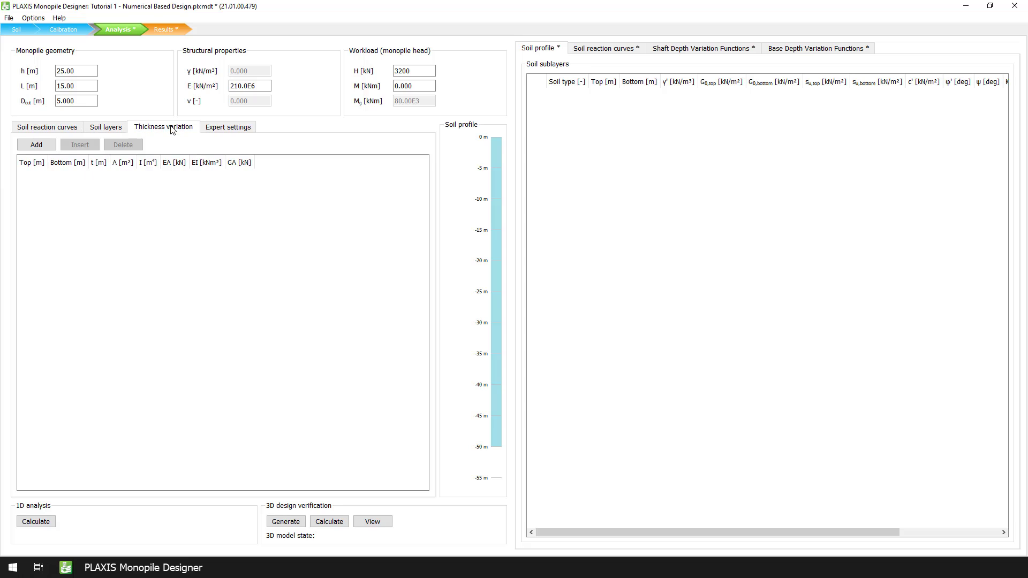
{"action": "left_click", "coordinate": [36, 145]}
{"action": "left_click", "coordinate": [107, 178]}
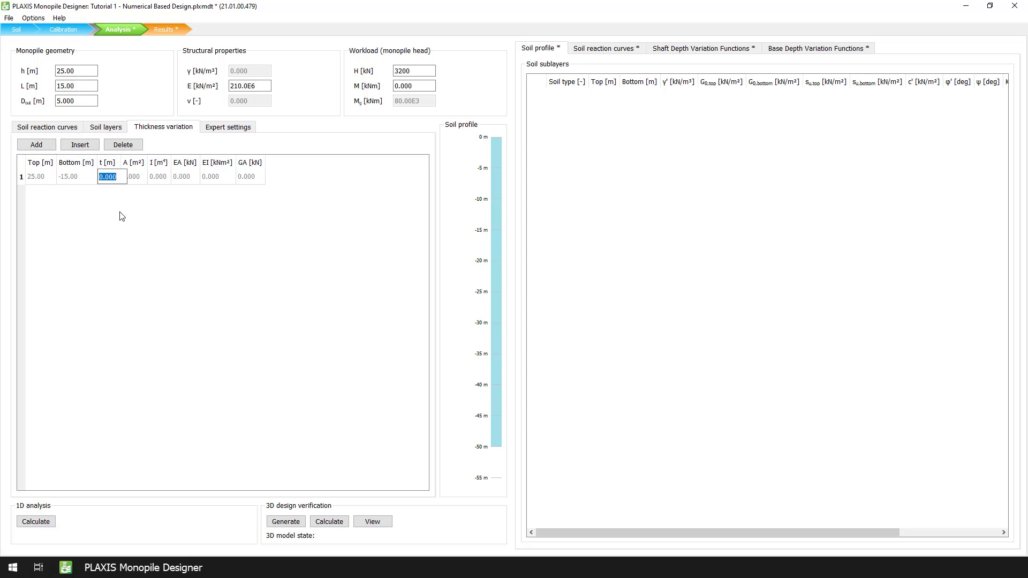
{"action": "type", "text": "0.05"}
{"action": "key", "text": "Return"}
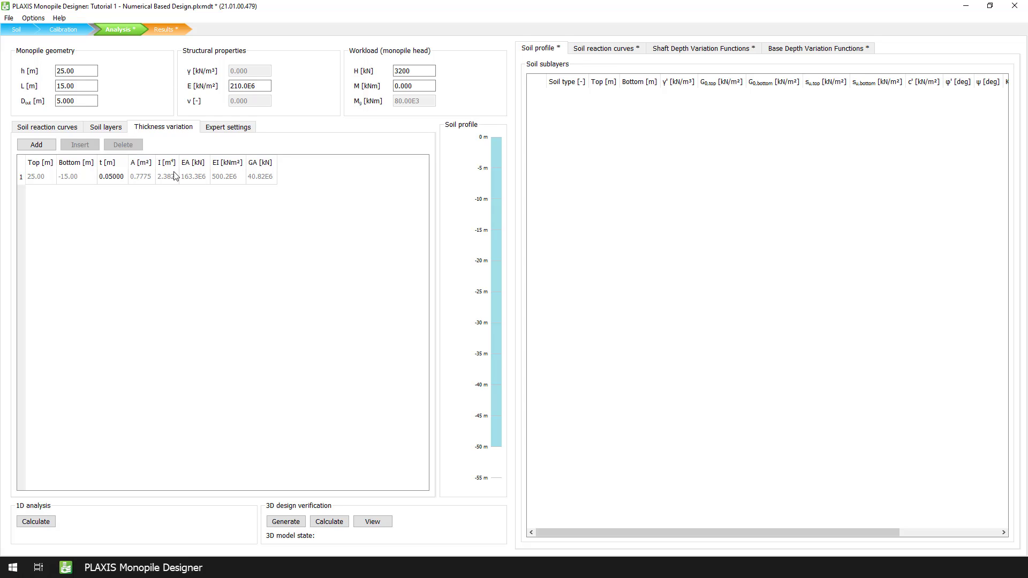
{"action": "left_click", "coordinate": [228, 133]}
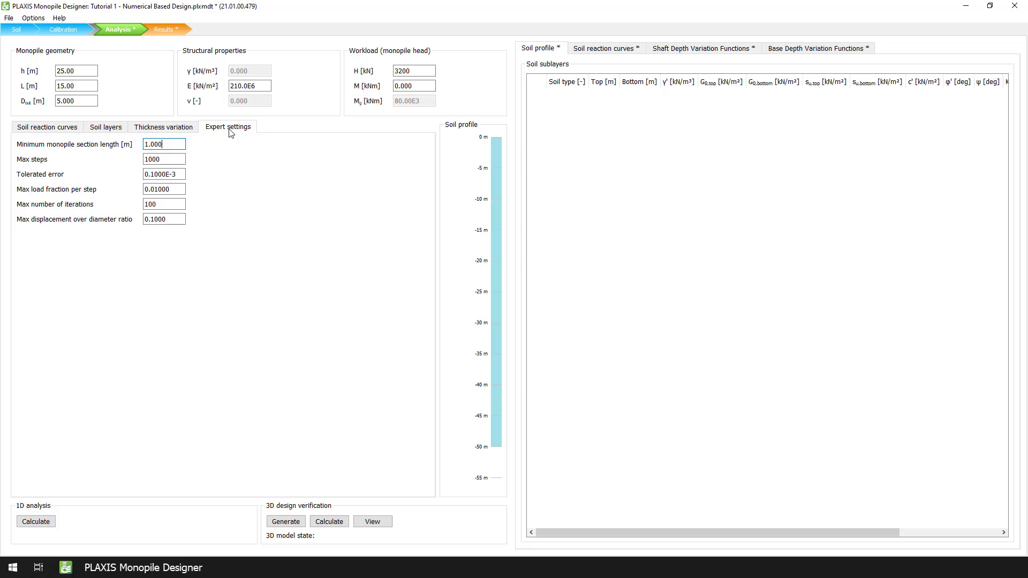
Run the 1D analysis, then view the shaft and base depth variation functions and soil reaction curves
{"action": "left_click", "coordinate": [44, 131]}
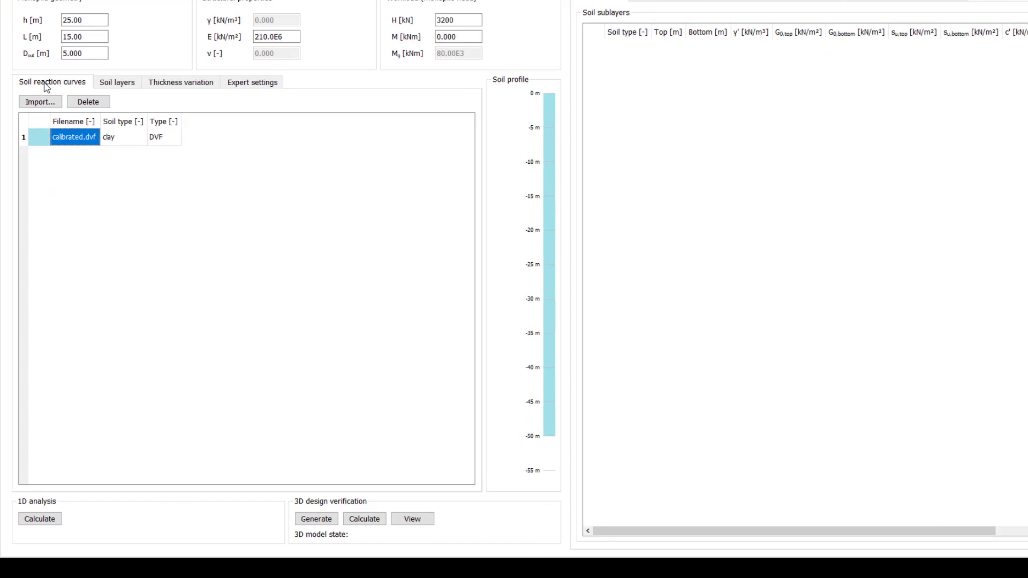
{"action": "left_click", "coordinate": [94, 467]}
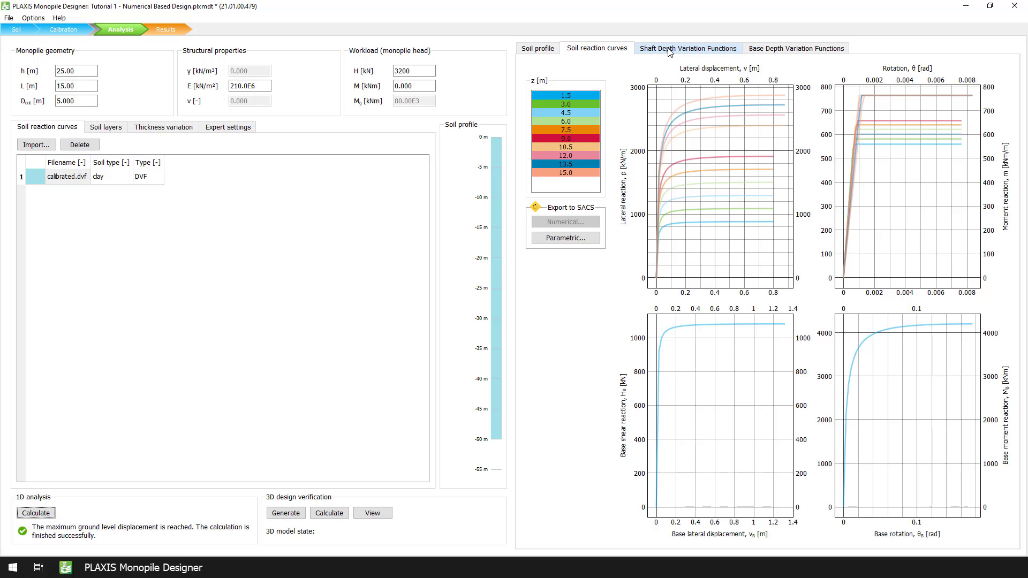
{"action": "left_click", "coordinate": [669, 52]}
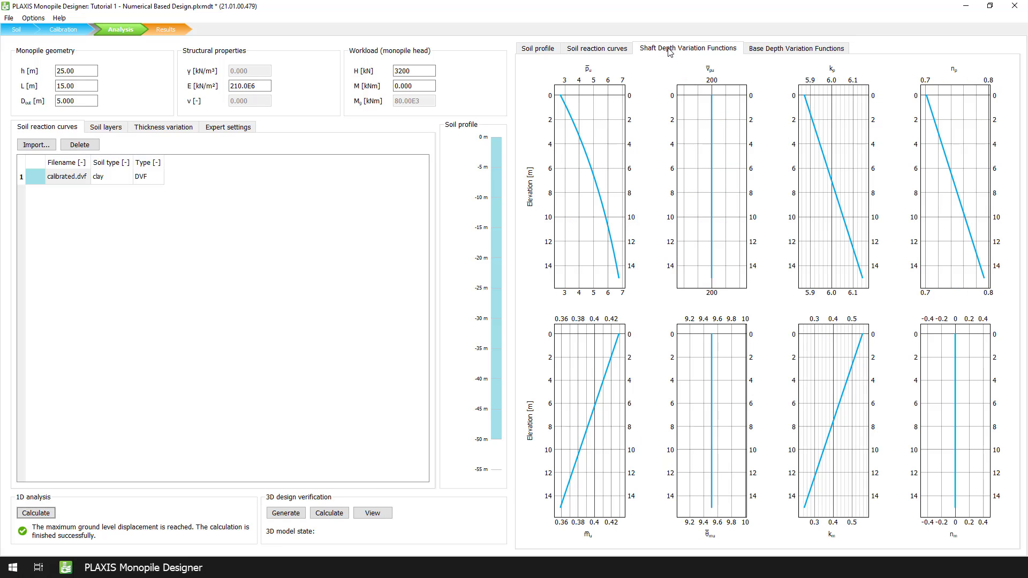
{"action": "left_click", "coordinate": [773, 53]}
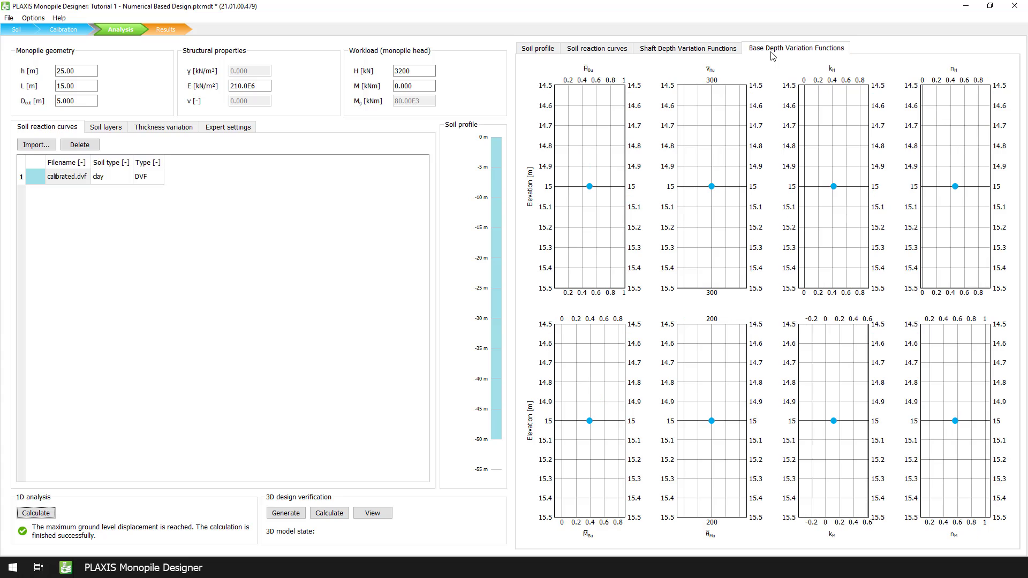
{"action": "left_click", "coordinate": [602, 50]}
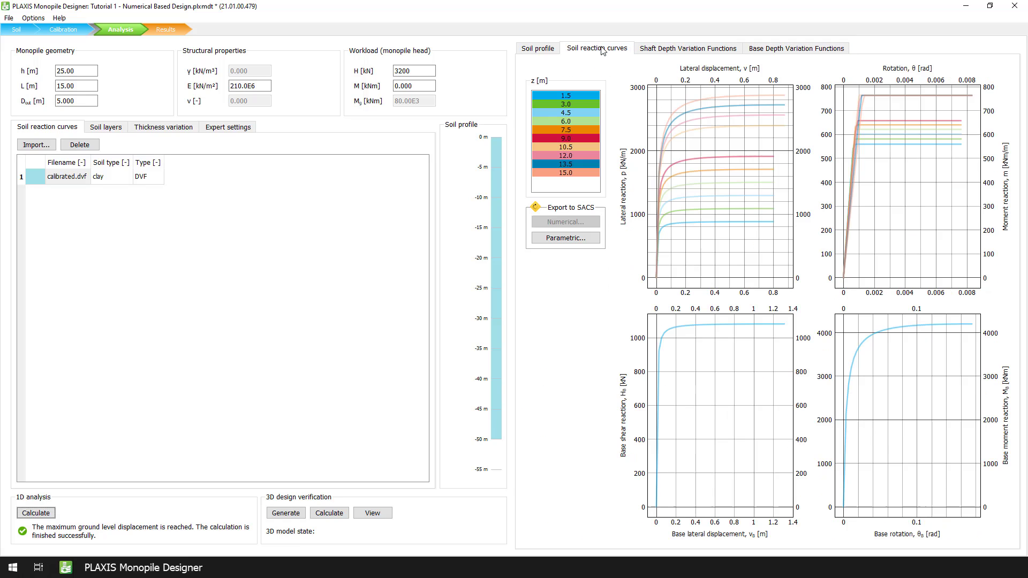
With the soil sublayers table shown, generate the 3D verification model, saving the project first
{"action": "left_click", "coordinate": [524, 53]}
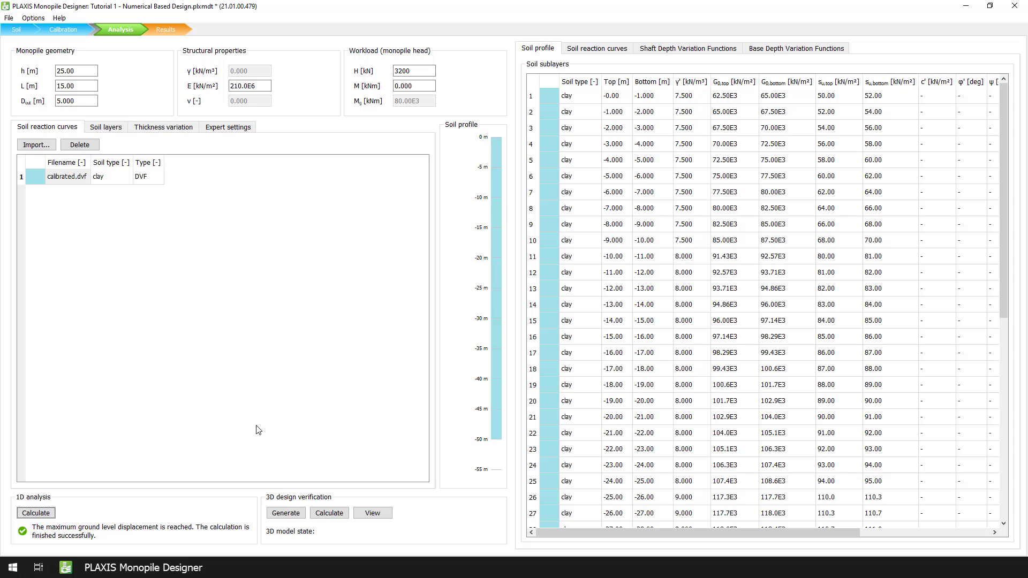
{"action": "left_click", "coordinate": [284, 515]}
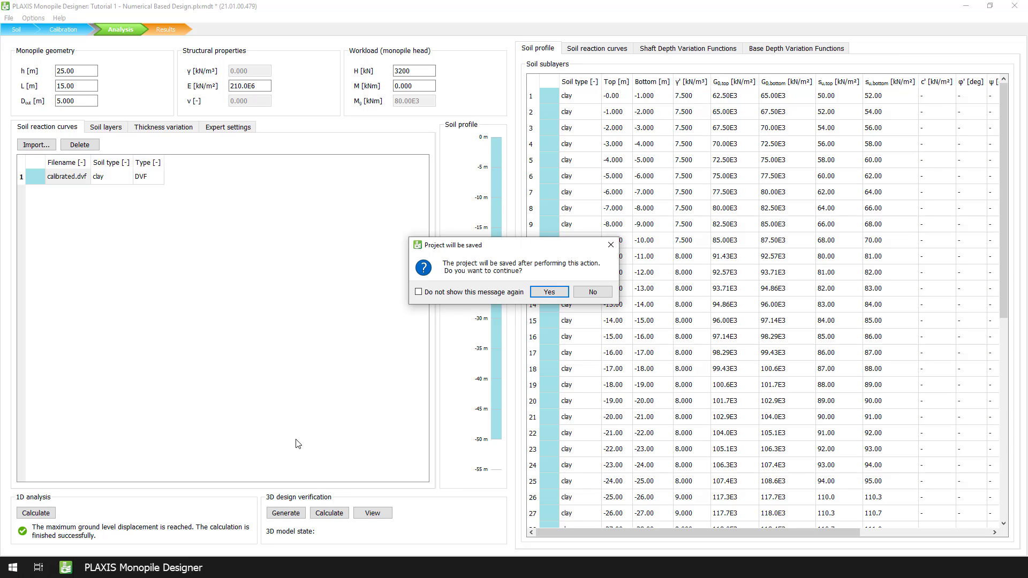
{"action": "left_click", "coordinate": [547, 293]}
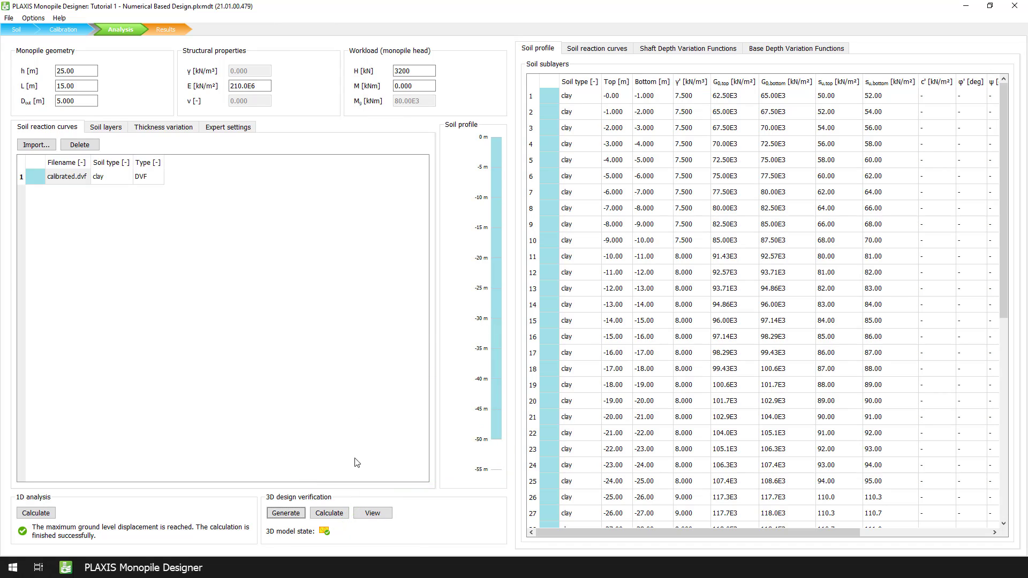
Calculate the 3D design verification model, saving the project when prompted
{"action": "left_click", "coordinate": [326, 514]}
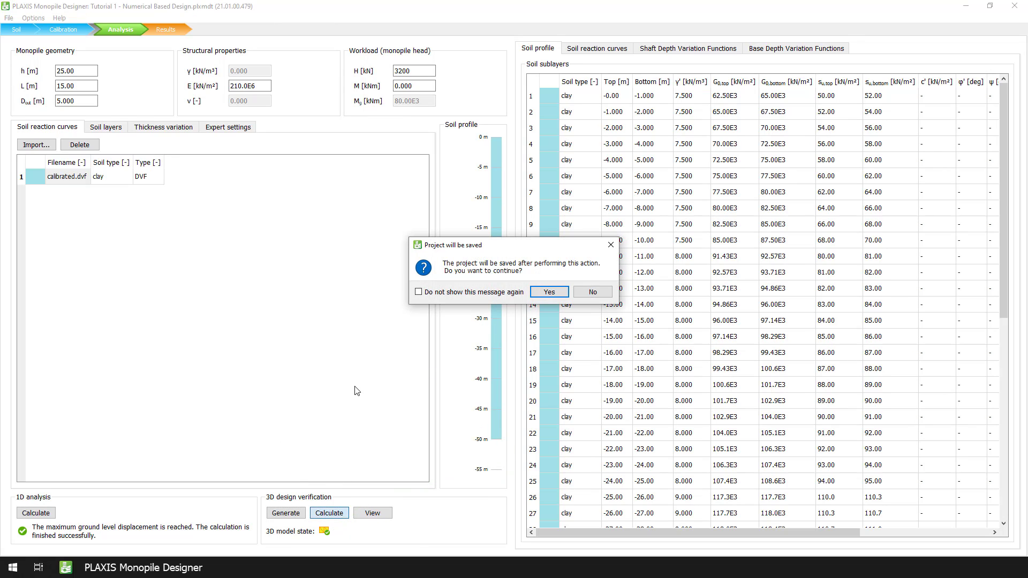
{"action": "left_click", "coordinate": [536, 294]}
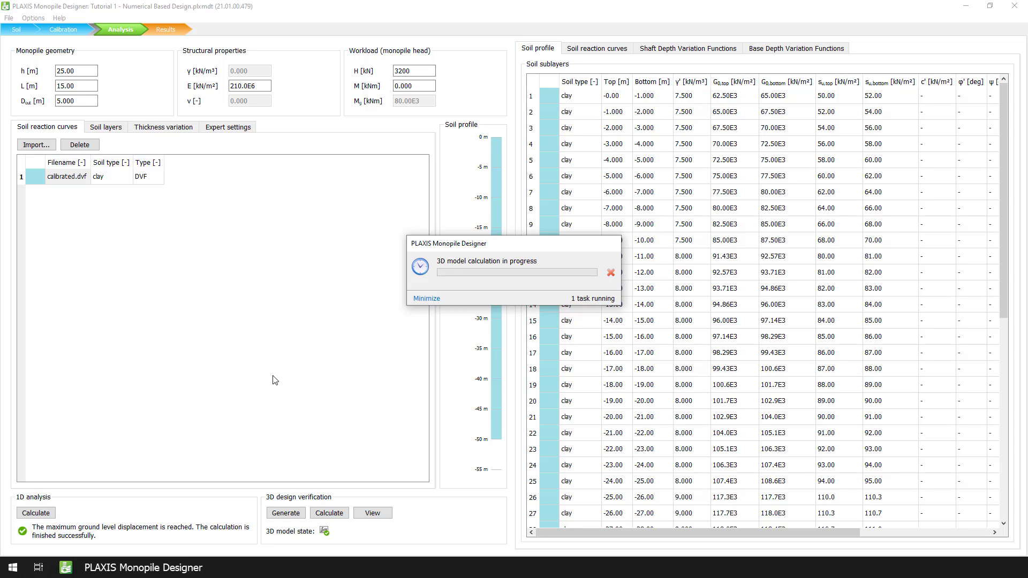
In Results, add the 3D design verification curve and view M–θ, deflection, rotation, moment and shear plots
{"action": "left_click", "coordinate": [165, 31]}
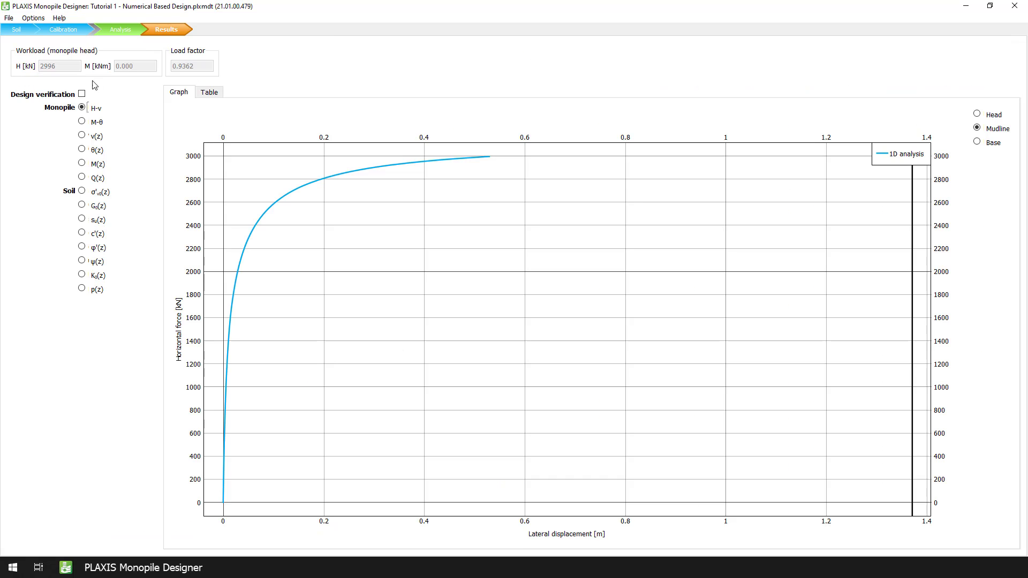
{"action": "left_click", "coordinate": [82, 95]}
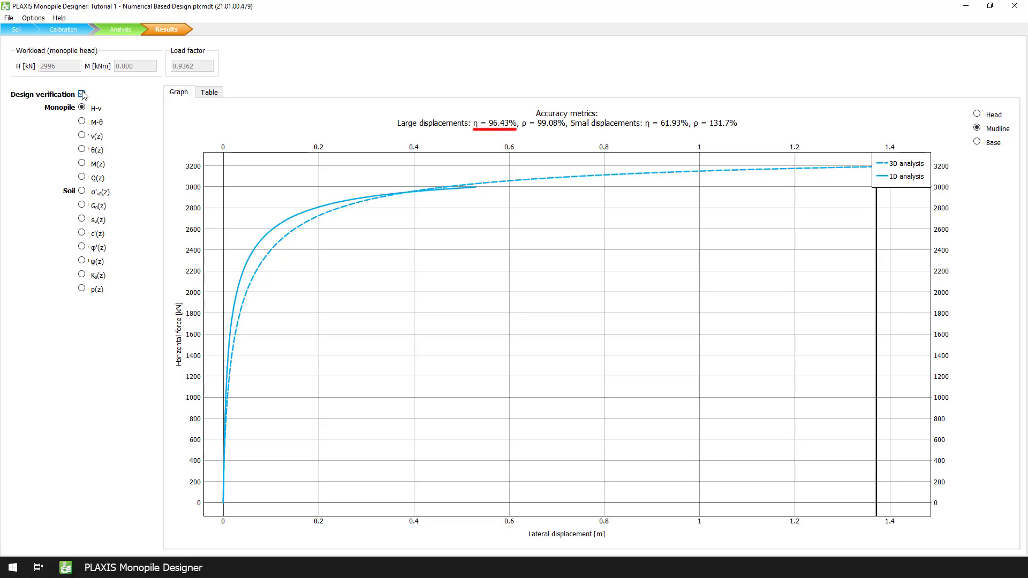
{"action": "left_click", "coordinate": [81, 123]}
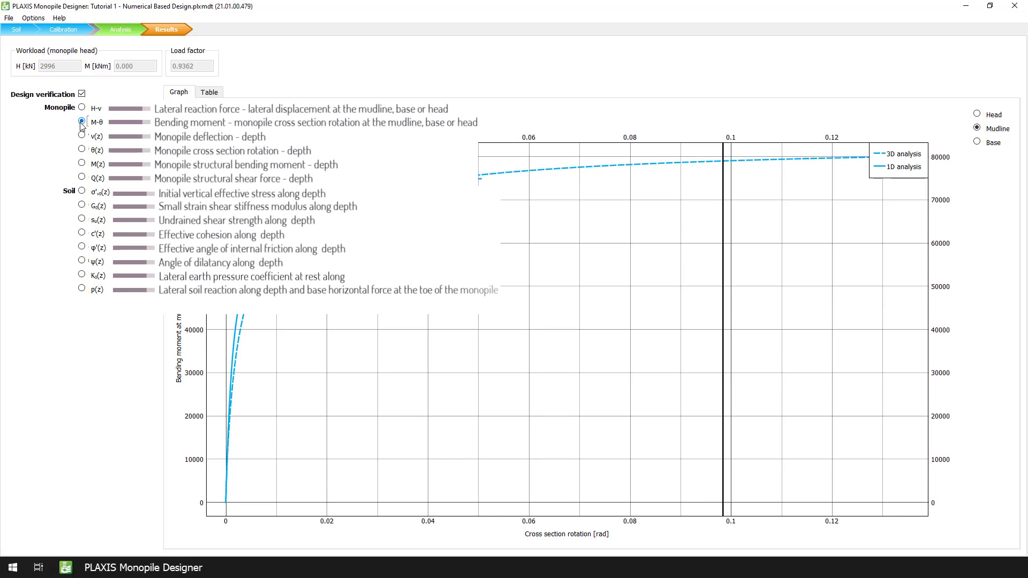
{"action": "left_click", "coordinate": [81, 135]}
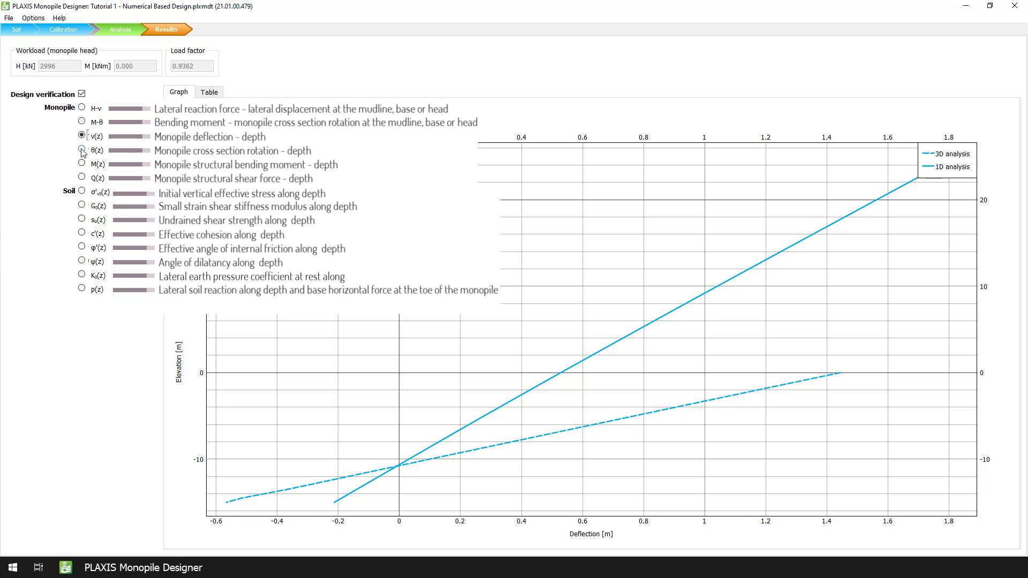
{"action": "left_click", "coordinate": [82, 150]}
{"action": "left_click", "coordinate": [82, 164]}
{"action": "left_click", "coordinate": [82, 177]}
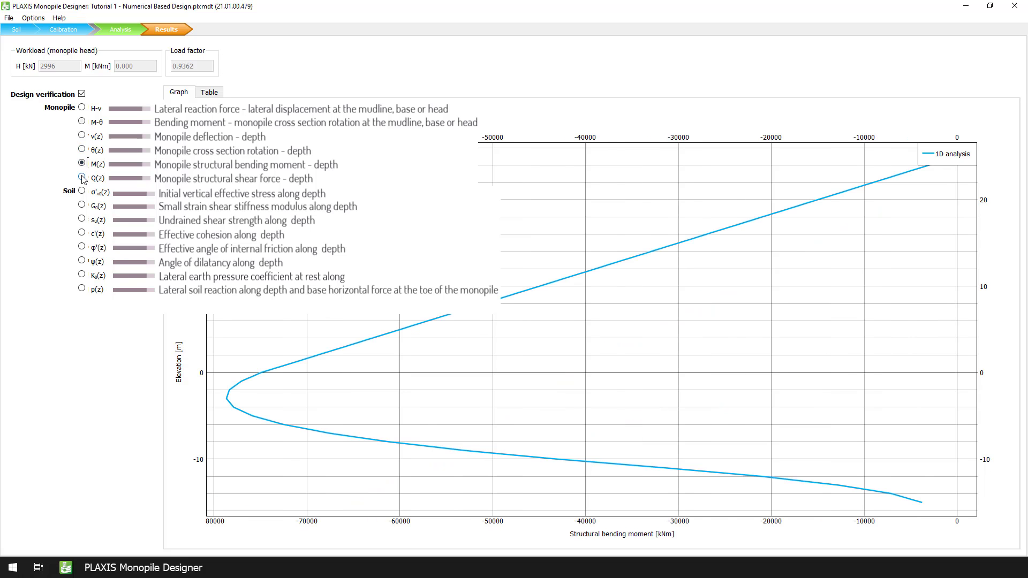
Review the soil stress, stiffness, strength, earth pressure and reaction plots, ending on H–v
{"action": "left_click", "coordinate": [82, 192]}
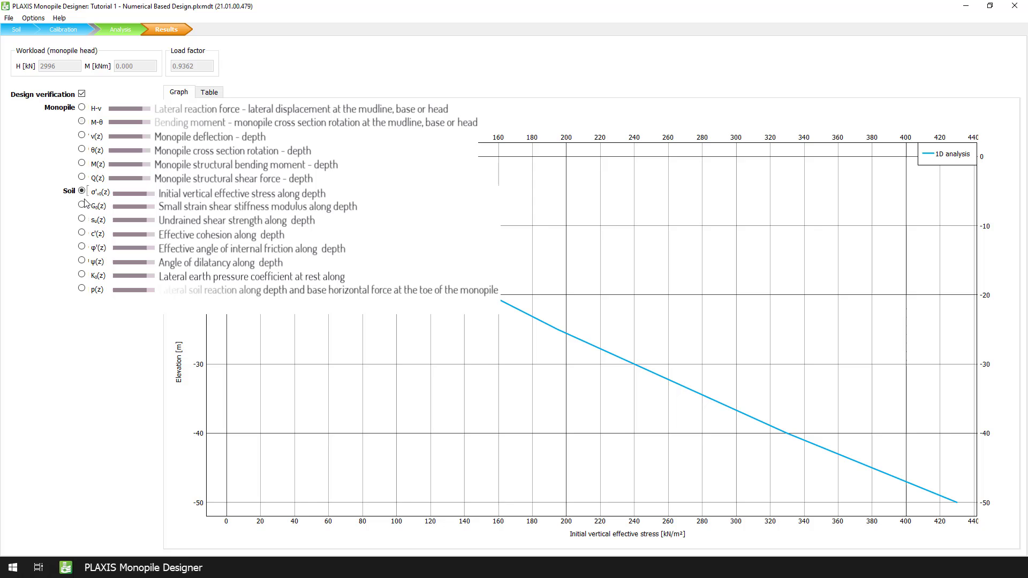
{"action": "left_click", "coordinate": [81, 204]}
{"action": "left_click", "coordinate": [82, 218]}
{"action": "left_click", "coordinate": [82, 232]}
{"action": "left_click", "coordinate": [82, 247]}
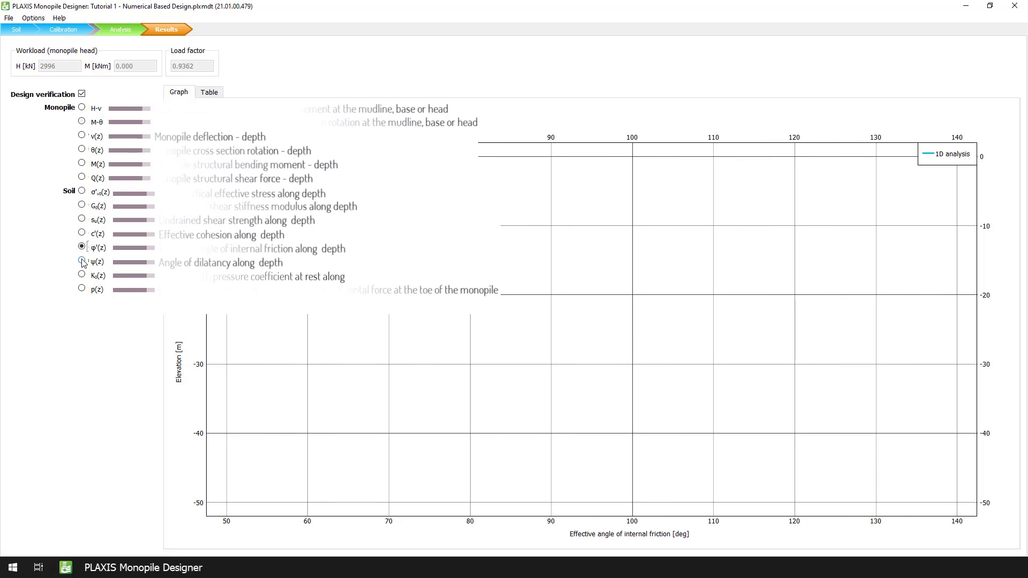
{"action": "left_click", "coordinate": [81, 260]}
{"action": "left_click", "coordinate": [82, 274]}
{"action": "left_click", "coordinate": [82, 288]}
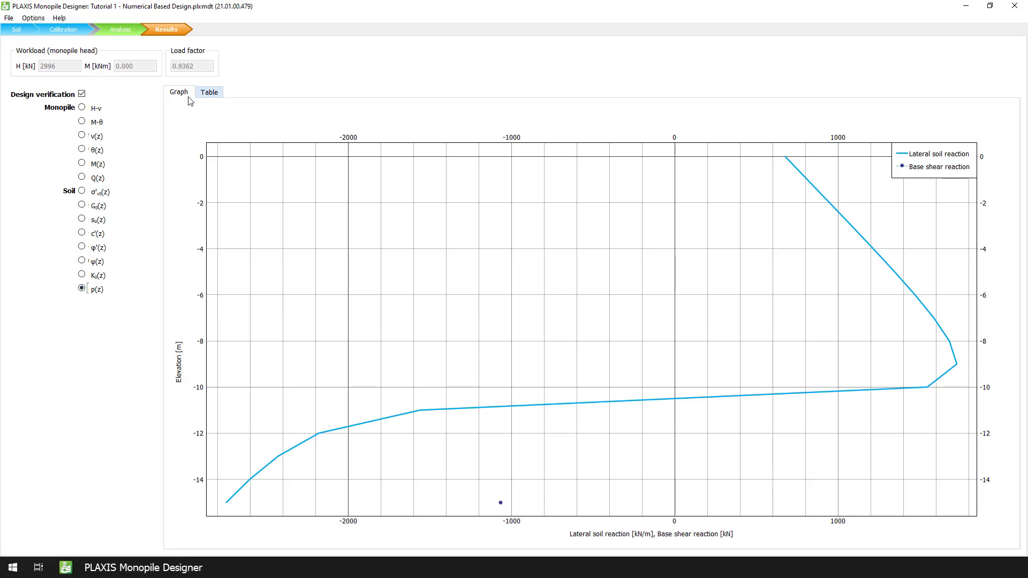
{"action": "left_click", "coordinate": [92, 109]}
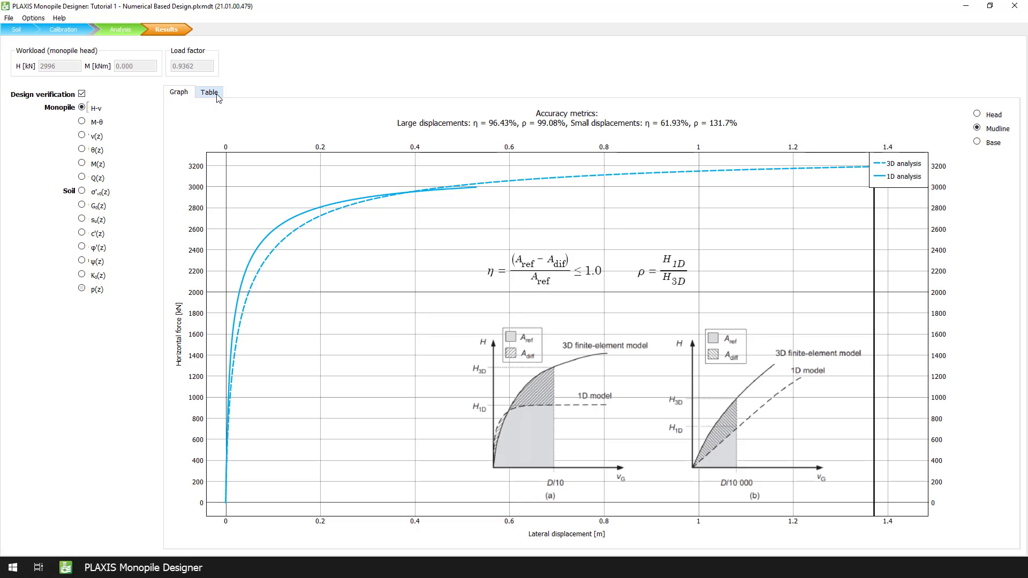
{"action": "left_click", "coordinate": [217, 97]}
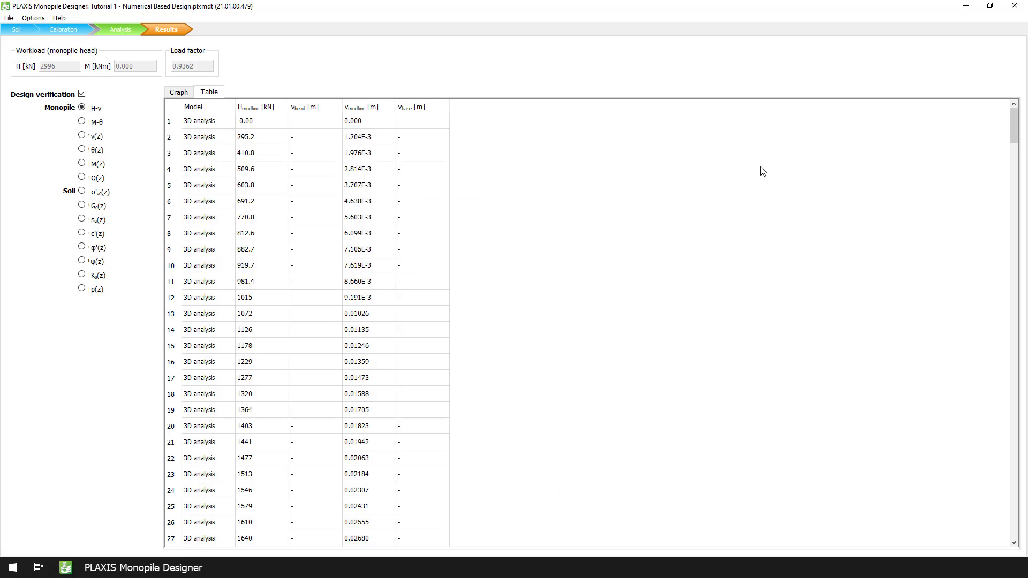
{"action": "left_click_drag", "start_coordinate": [1016, 116], "coordinate": [955, 404]}
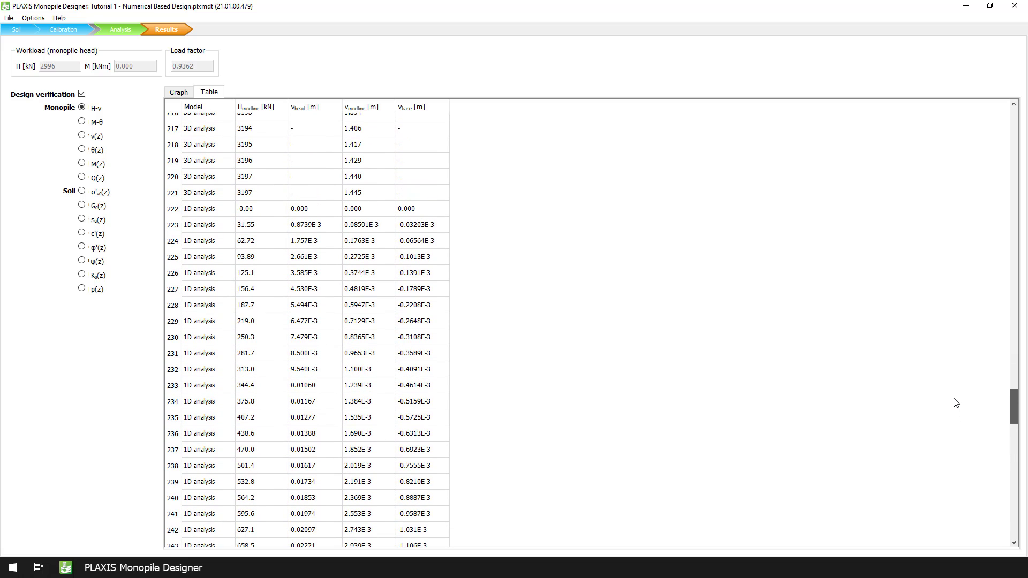
{"action": "left_click", "coordinate": [180, 93]}
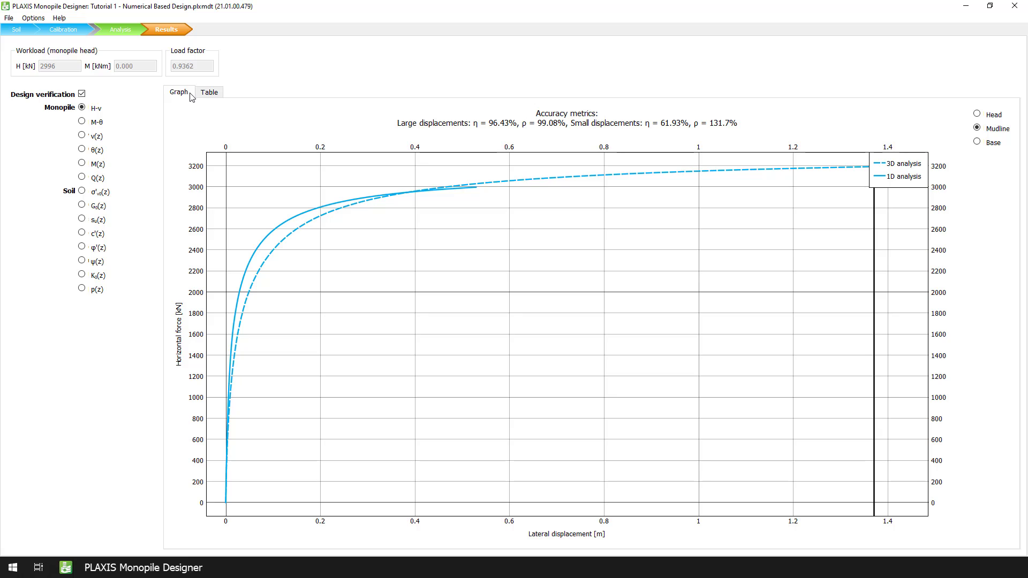